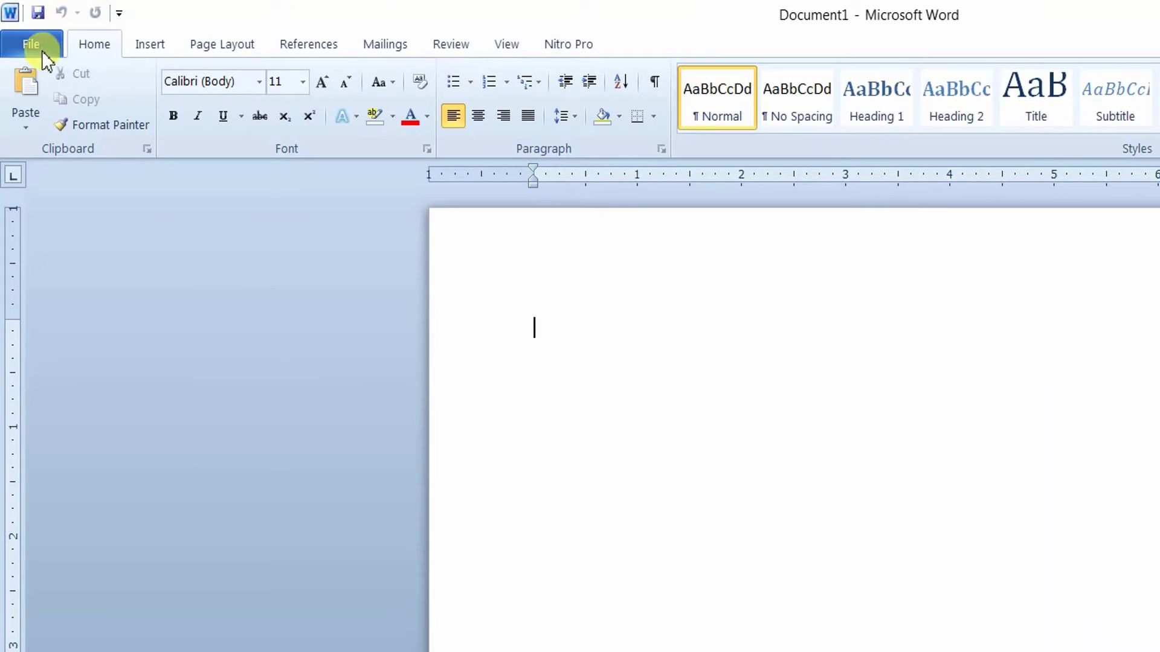
Change the program's measurement units to Centimeters in the advanced display options.
{"action": "left_click", "coordinate": [42, 51]}
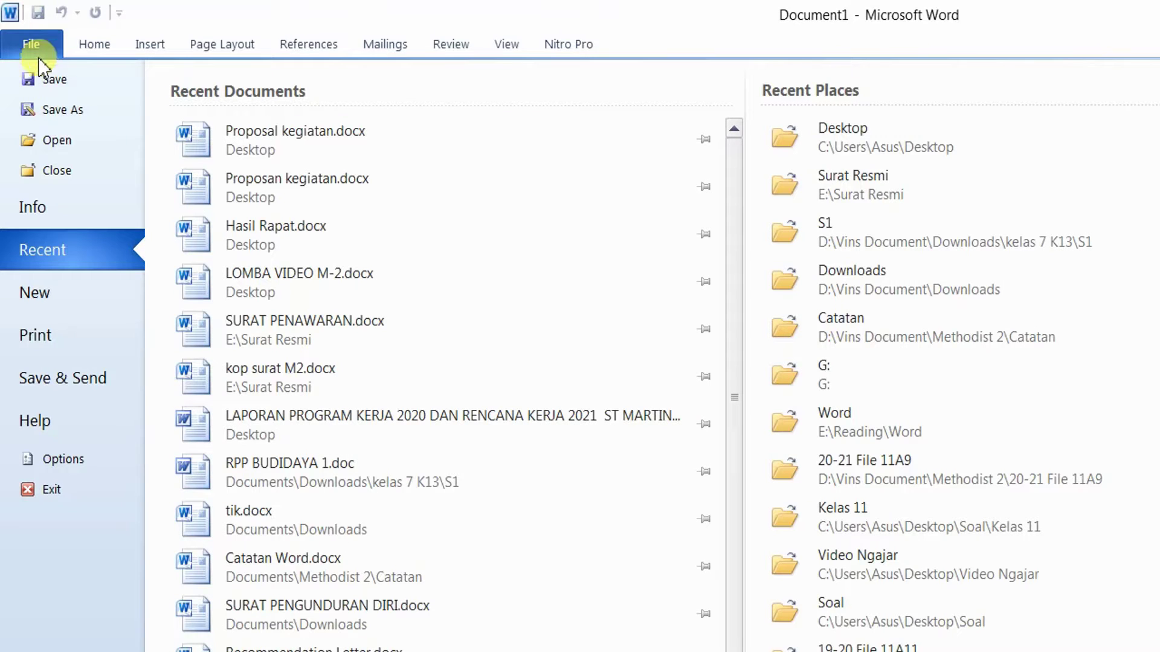
{"action": "left_click", "coordinate": [60, 462]}
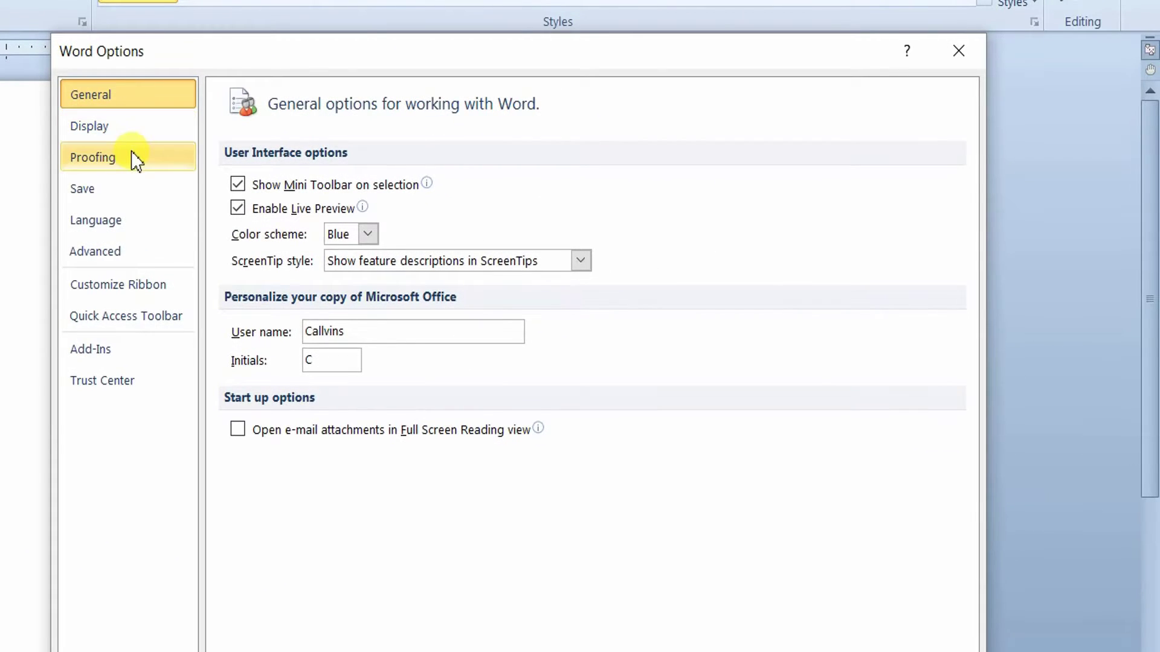
{"action": "left_click", "coordinate": [132, 158]}
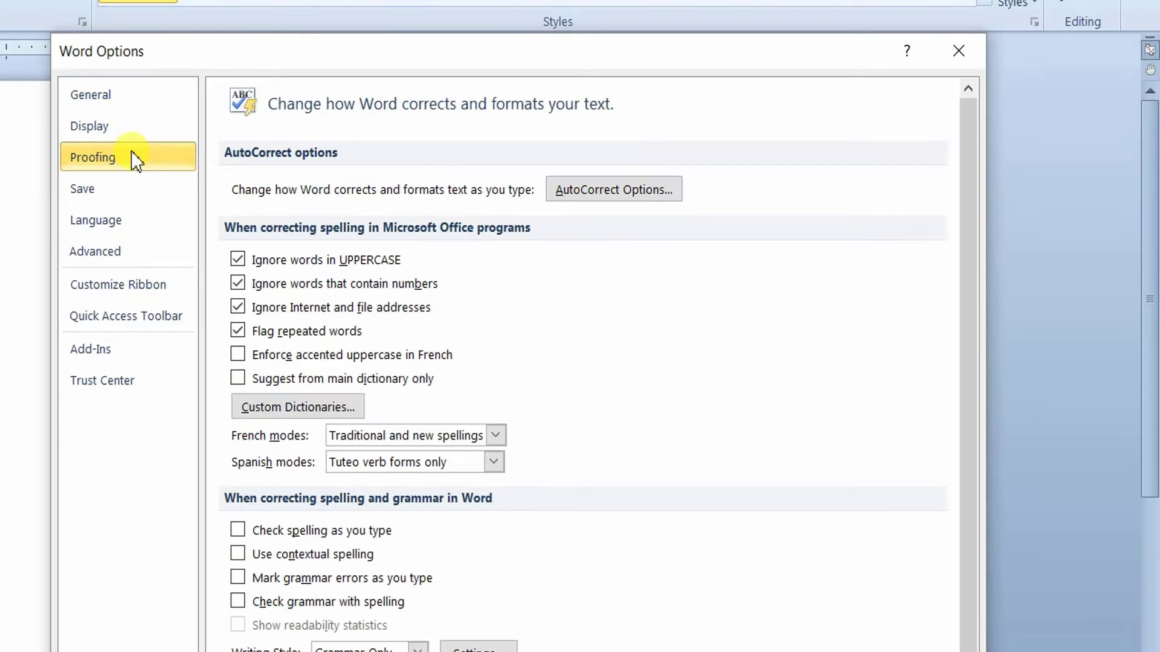
{"action": "left_click", "coordinate": [138, 249]}
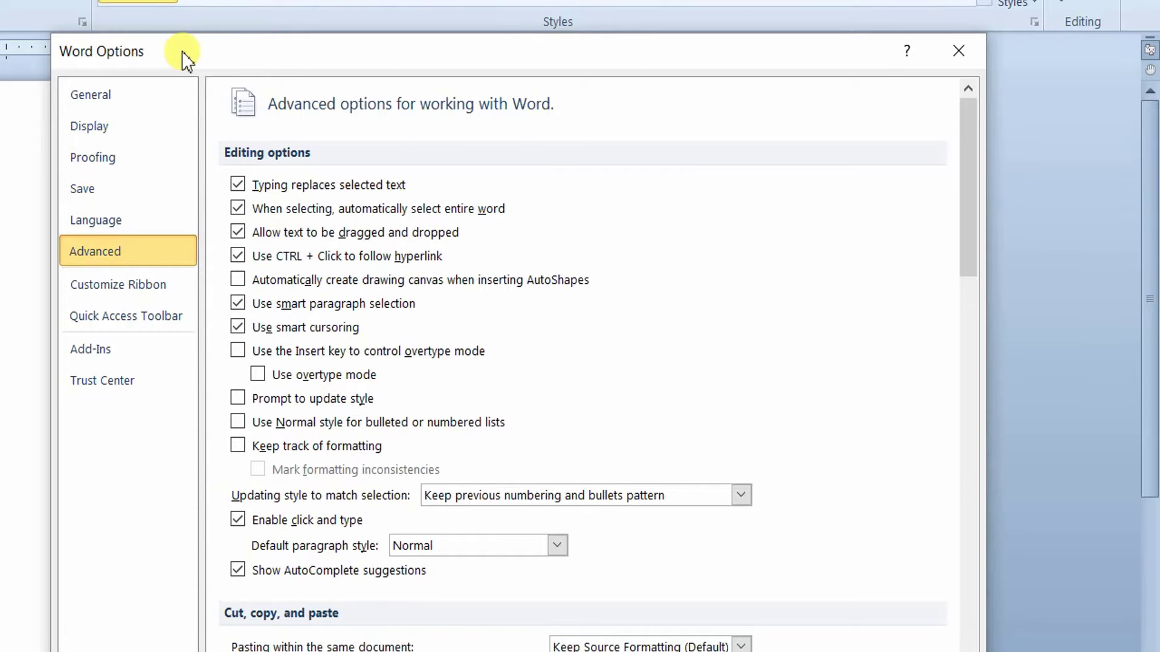
{"action": "left_click_drag", "start_coordinate": [181, 57], "coordinate": [264, 45]}
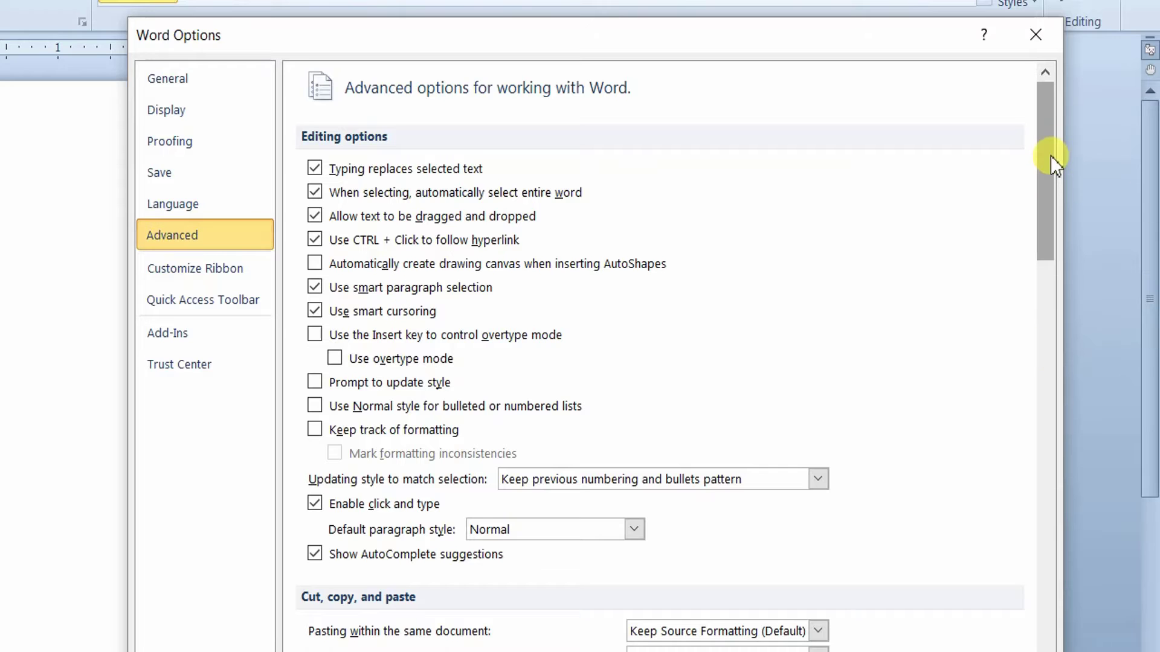
{"action": "left_click_drag", "start_coordinate": [1046, 100], "coordinate": [1060, 313]}
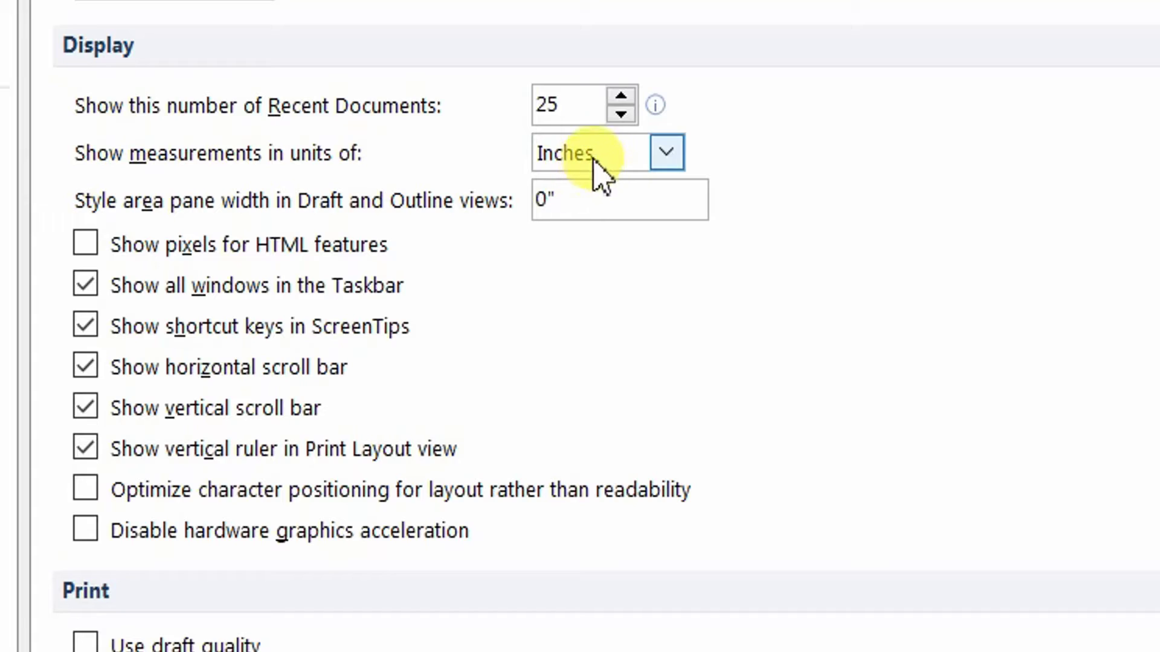
{"action": "left_click", "coordinate": [616, 159]}
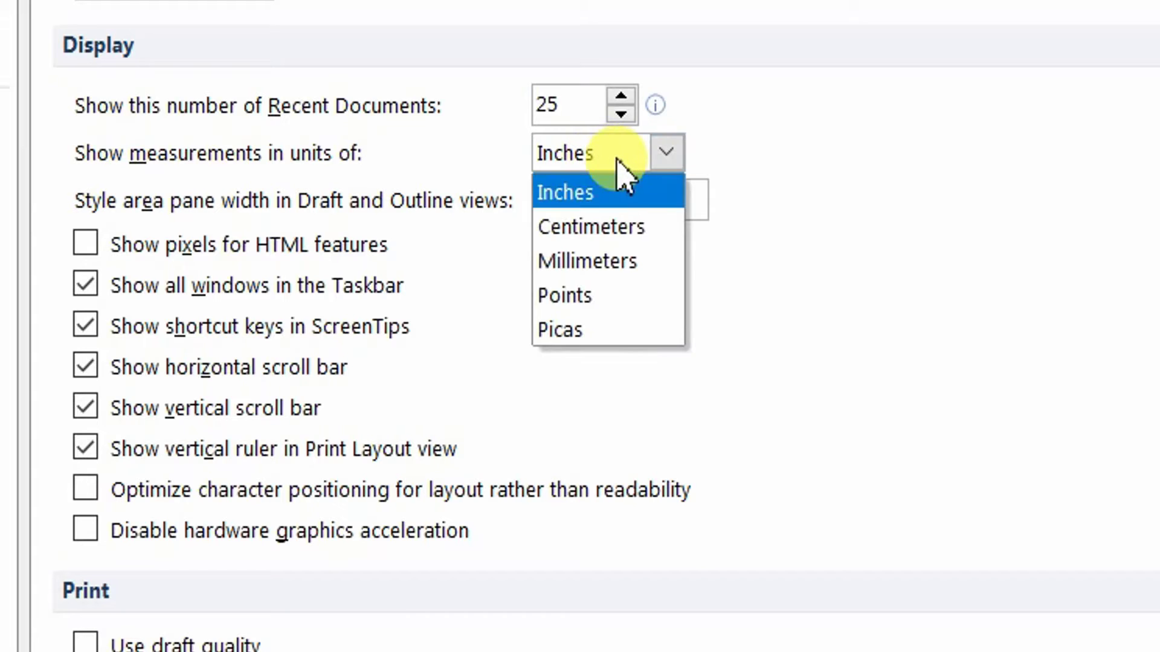
{"action": "left_click", "coordinate": [610, 236]}
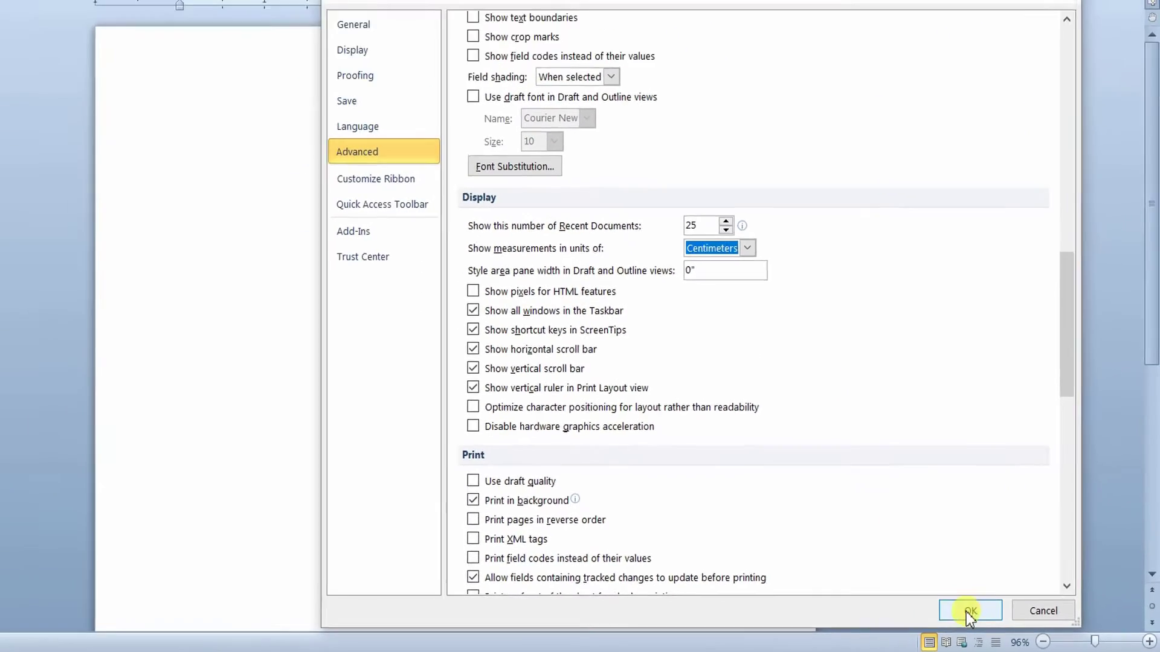
{"action": "left_click", "coordinate": [941, 601]}
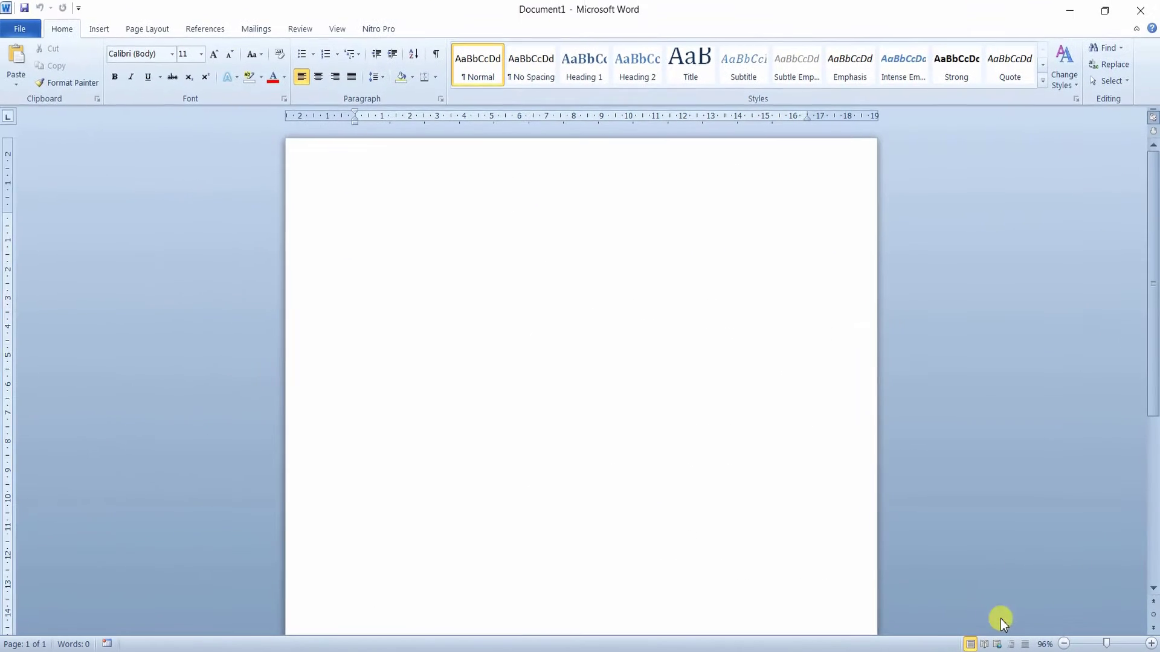
Examine the list of available paper sizes for the blank document.
{"action": "left_click", "coordinate": [161, 35]}
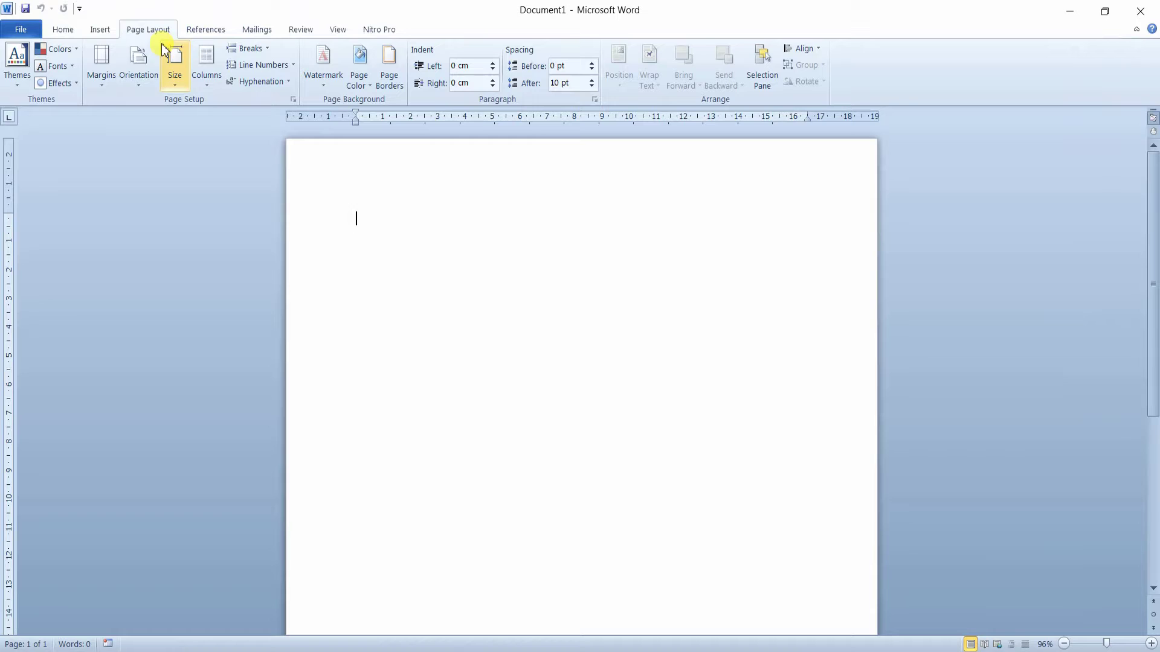
{"action": "left_click", "coordinate": [169, 80]}
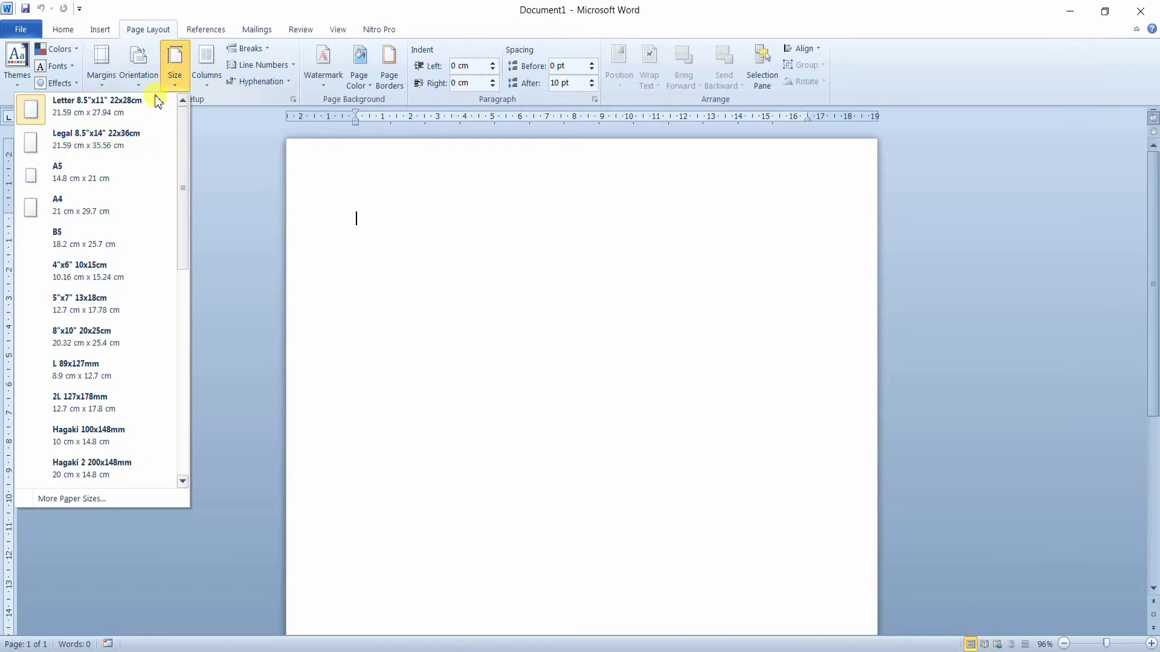
{"action": "left_click", "coordinate": [119, 214]}
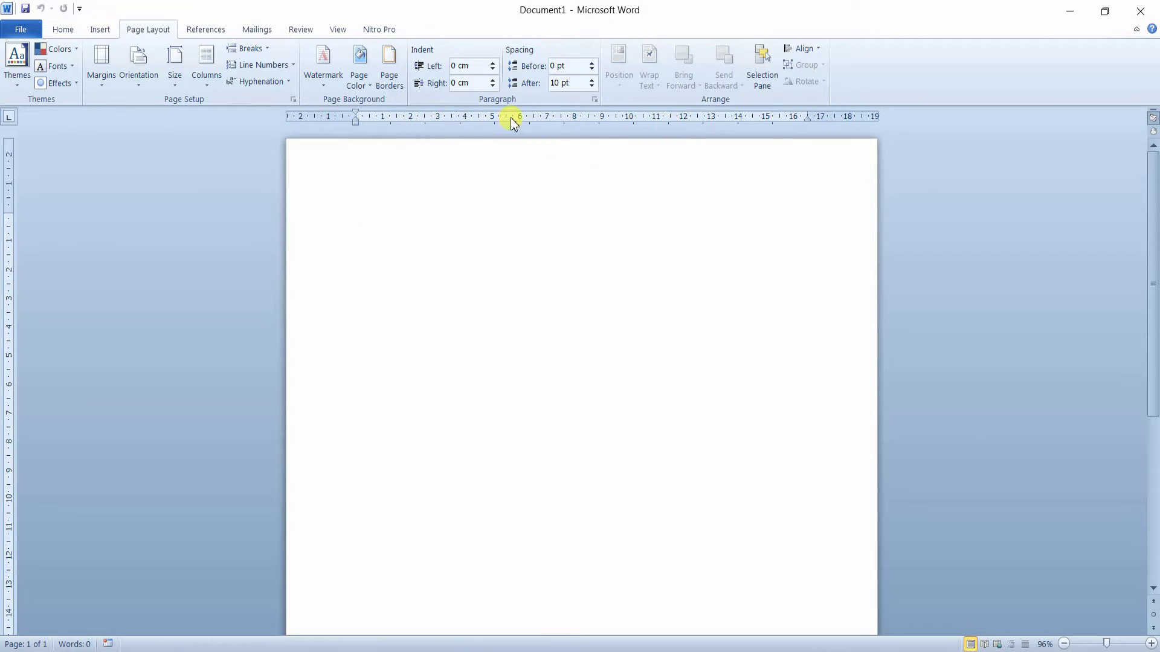
Turn the ruler display off and back on.
{"action": "left_click", "coordinate": [338, 29]}
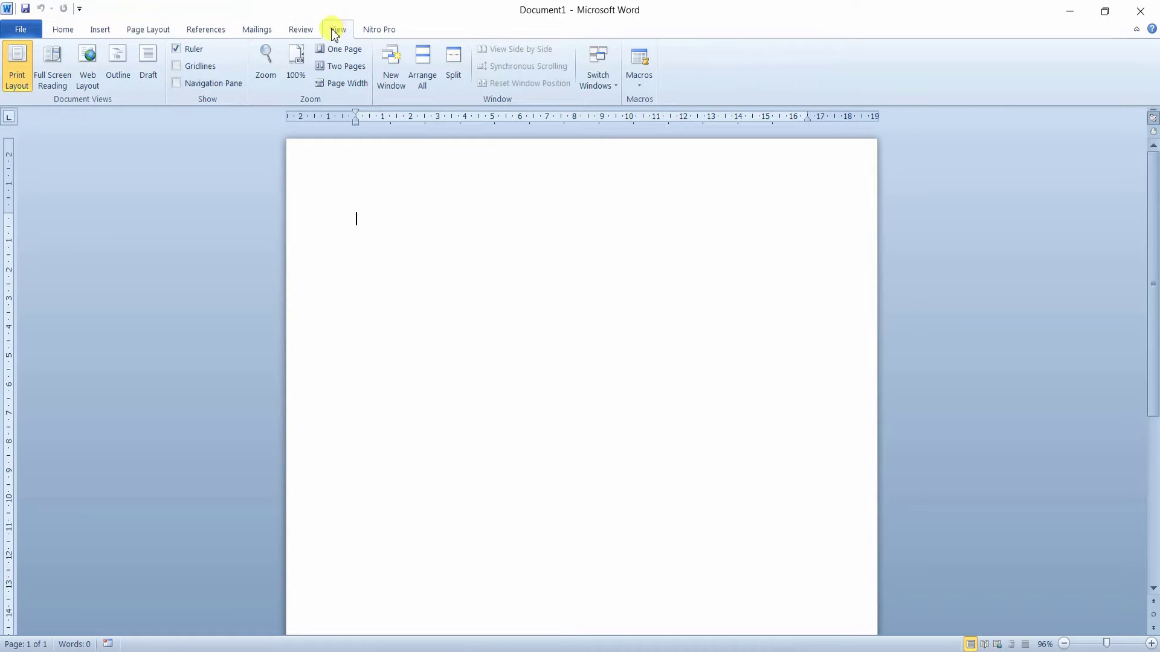
{"action": "left_click", "coordinate": [187, 54]}
{"action": "left_click", "coordinate": [187, 53]}
{"action": "double_click", "coordinate": [187, 53]}
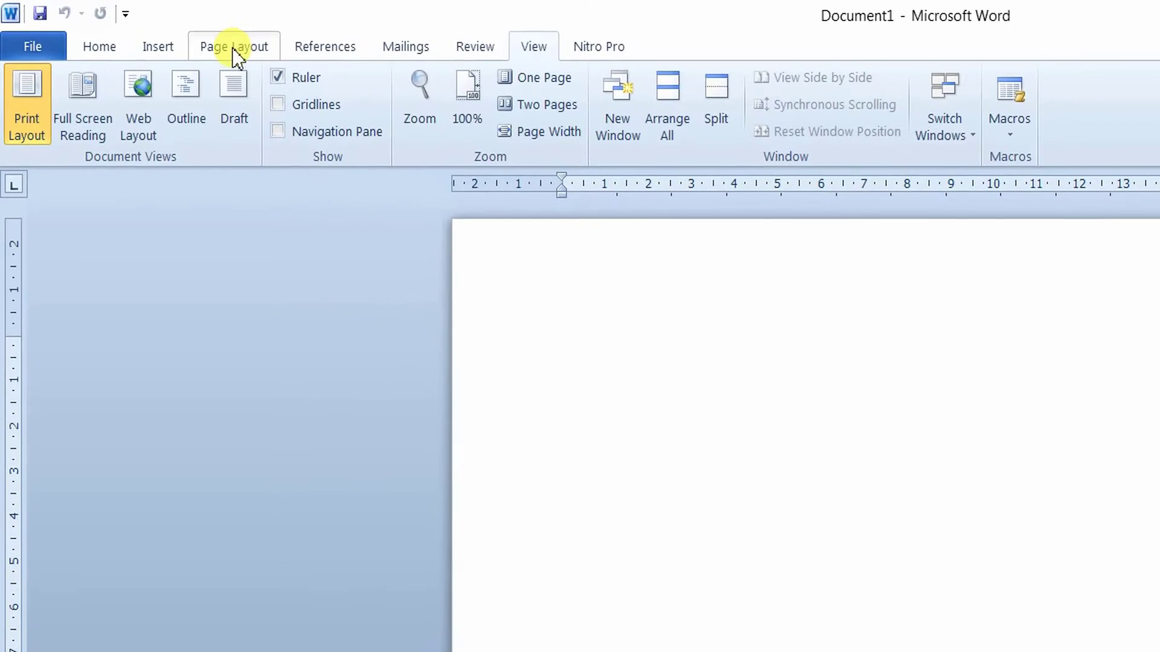
Open the custom margin settings for the blank document and set the top margin to 5 cm.
{"action": "left_click", "coordinate": [233, 48]}
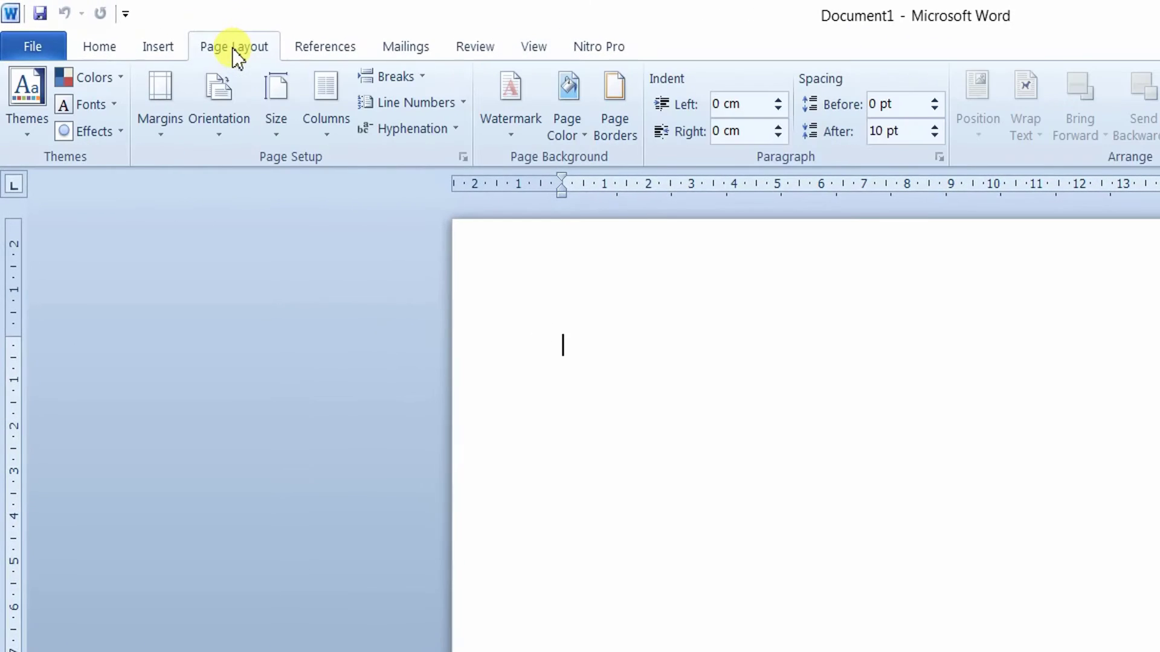
{"action": "left_click", "coordinate": [168, 139]}
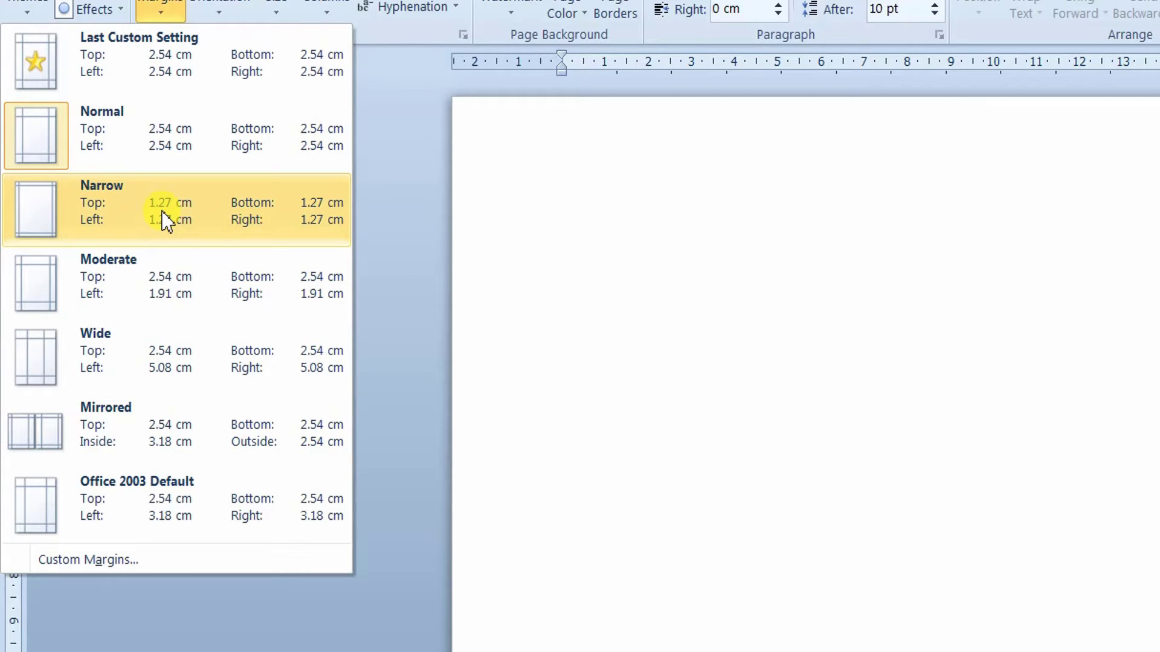
{"action": "left_click", "coordinate": [160, 560]}
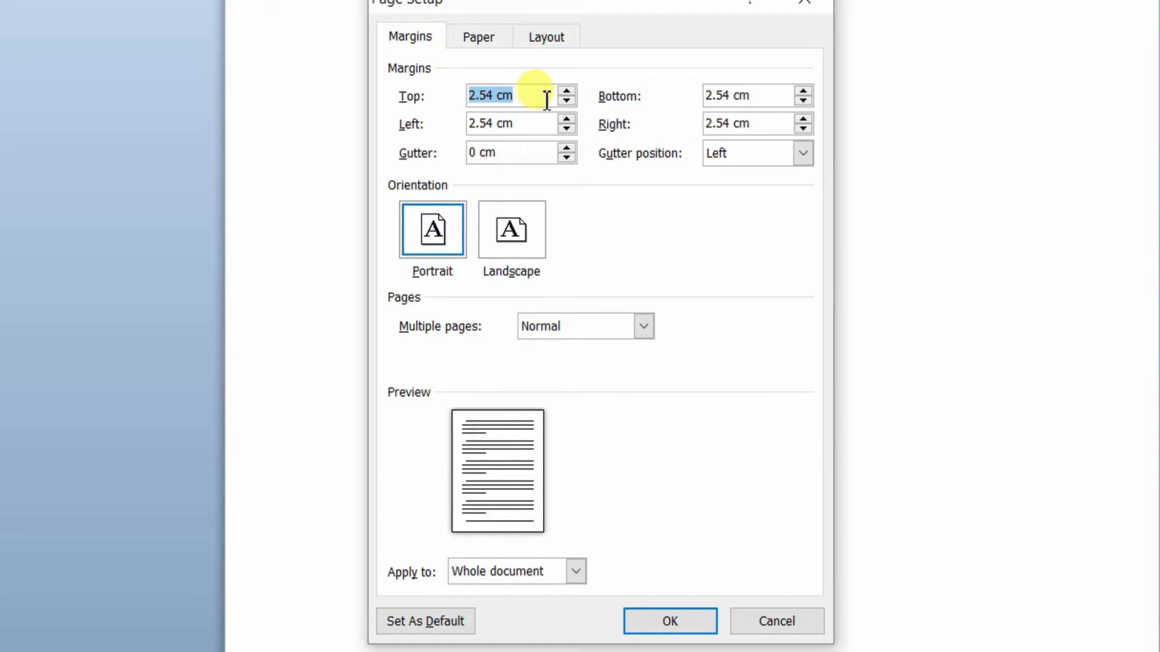
{"action": "left_click", "coordinate": [567, 91]}
{"action": "left_click", "coordinate": [565, 93]}
{"action": "left_click", "coordinate": [566, 92]}
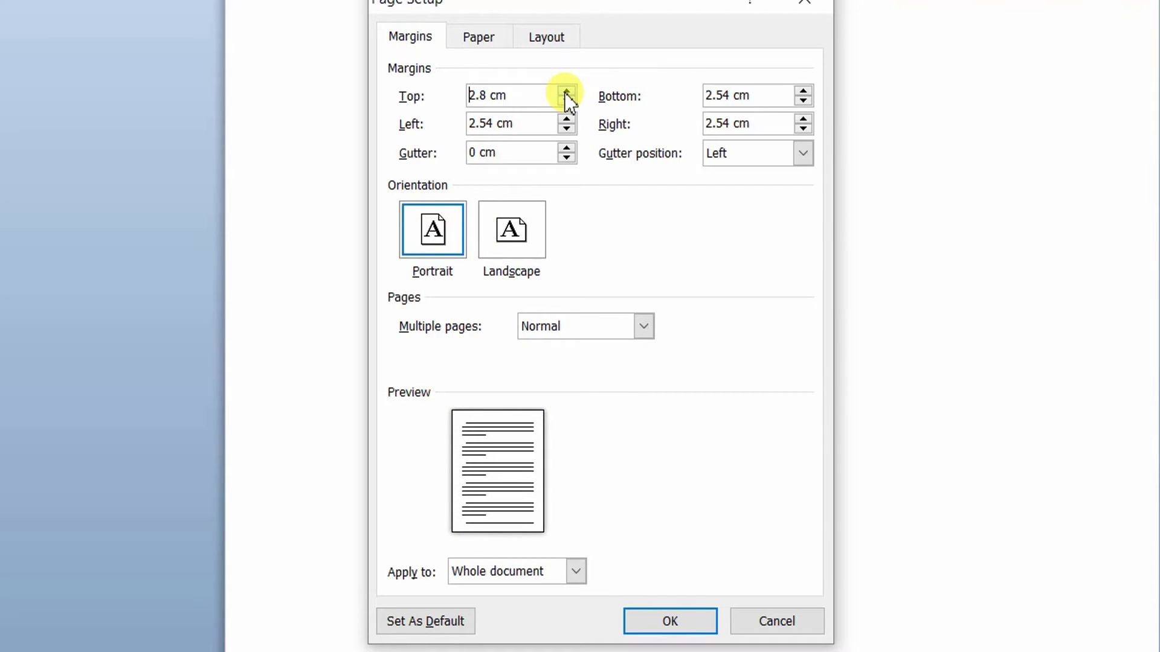
{"action": "left_click_drag", "start_coordinate": [533, 92], "coordinate": [384, 87]}
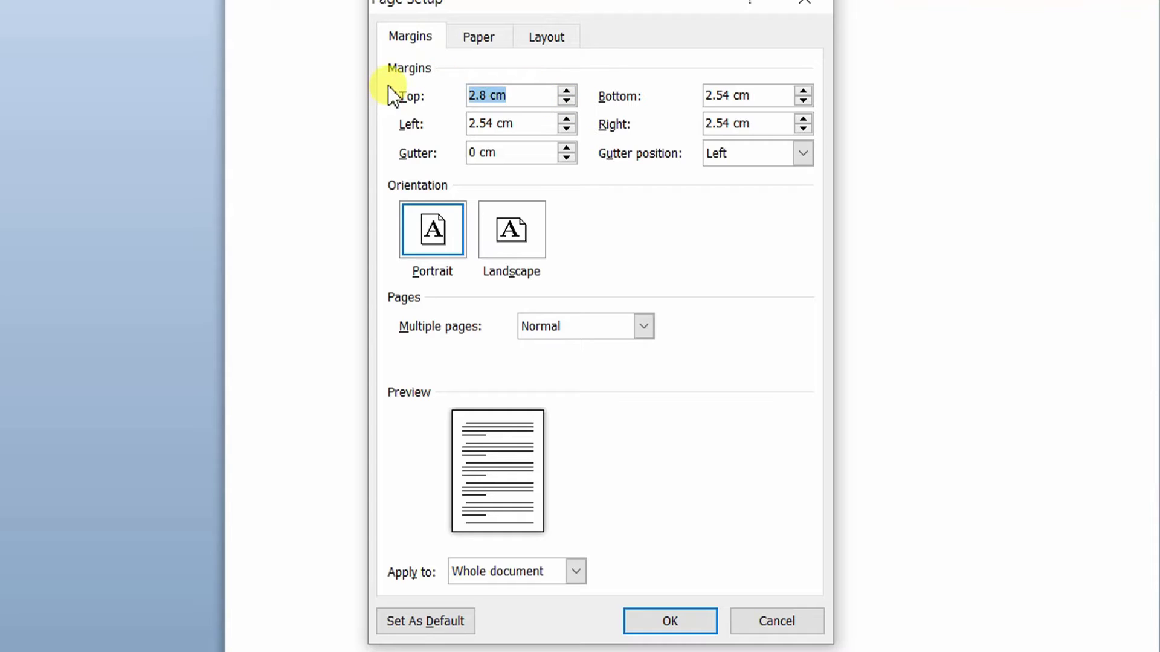
{"action": "type", "text": "5"}
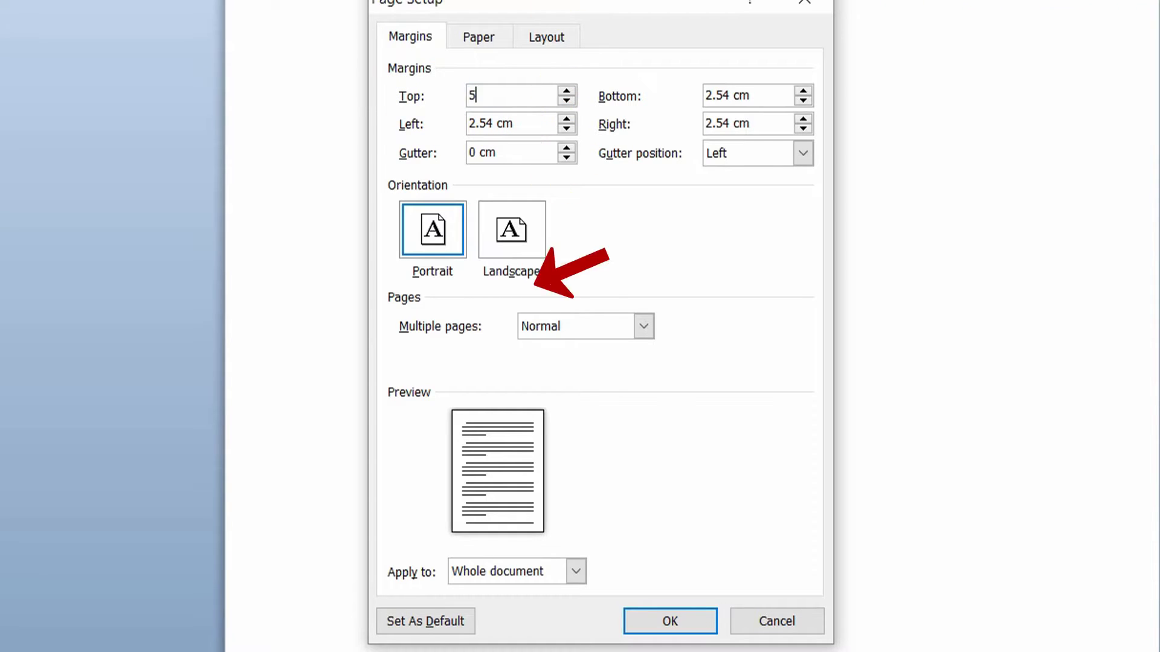
Set the left margin to 6 cm and apply the custom margins to the whole document.
{"action": "left_click", "coordinate": [540, 127]}
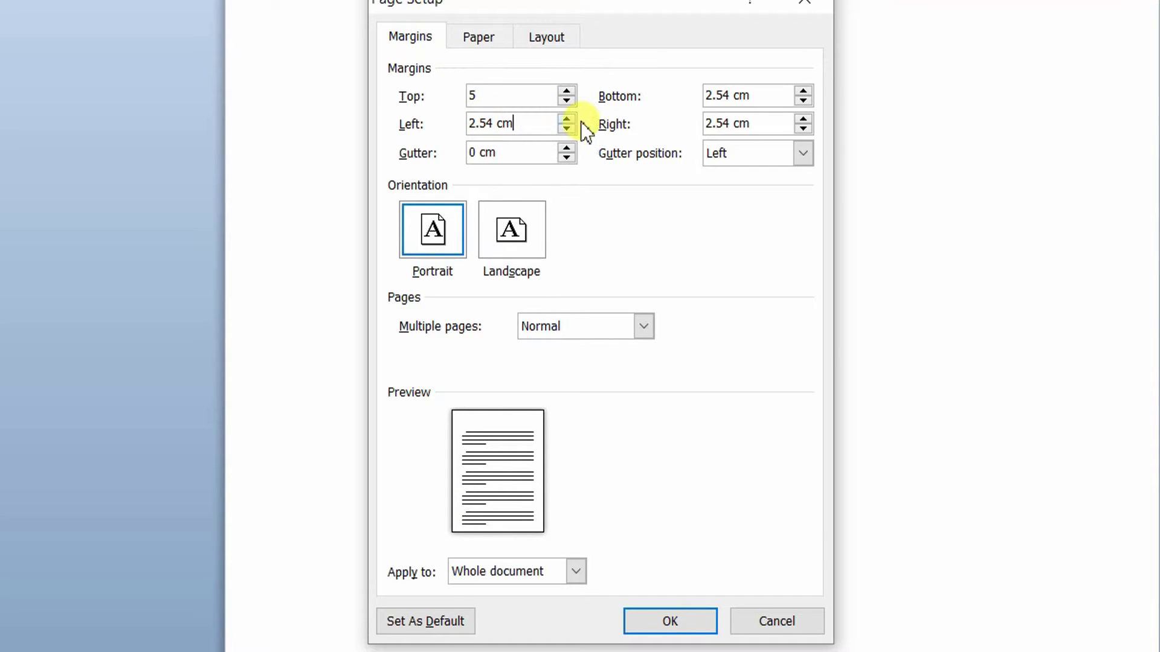
{"action": "left_click_drag", "start_coordinate": [515, 124], "coordinate": [280, 127]}
{"action": "type", "text": "6"}
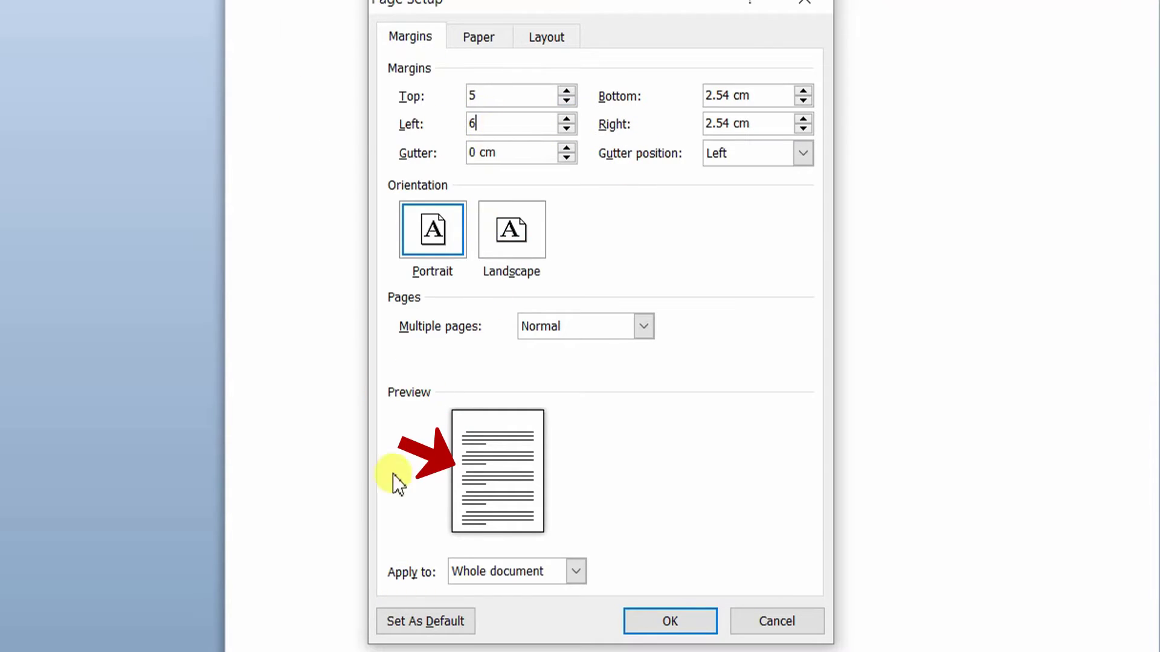
{"action": "left_click", "coordinate": [762, 96]}
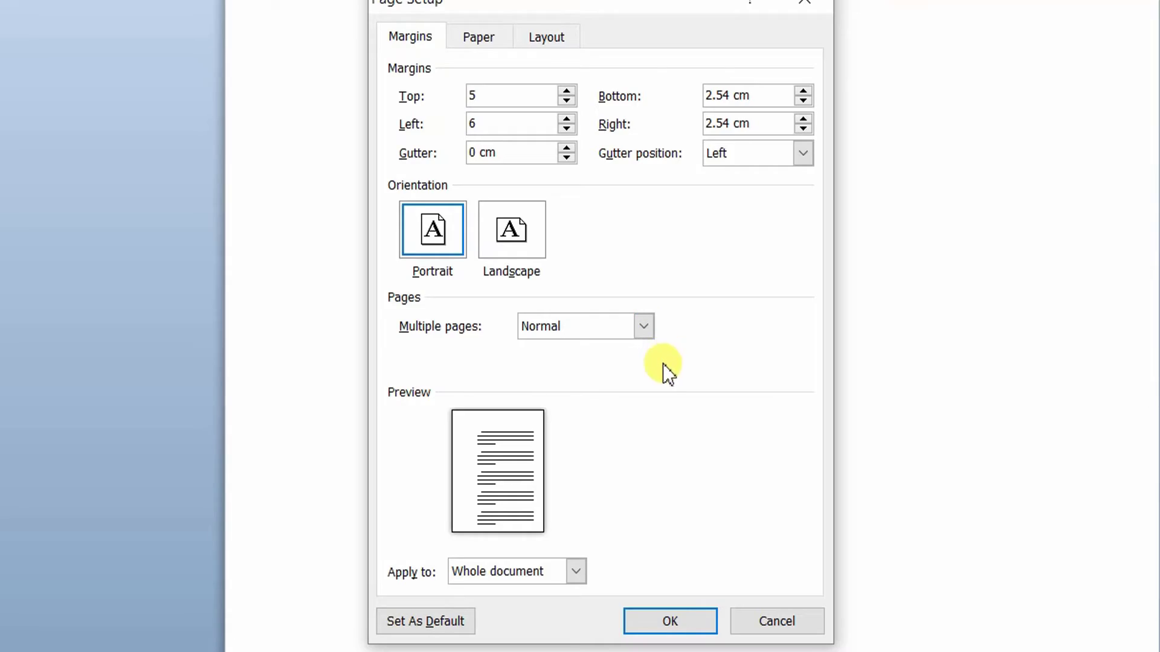
{"action": "left_click", "coordinate": [672, 611]}
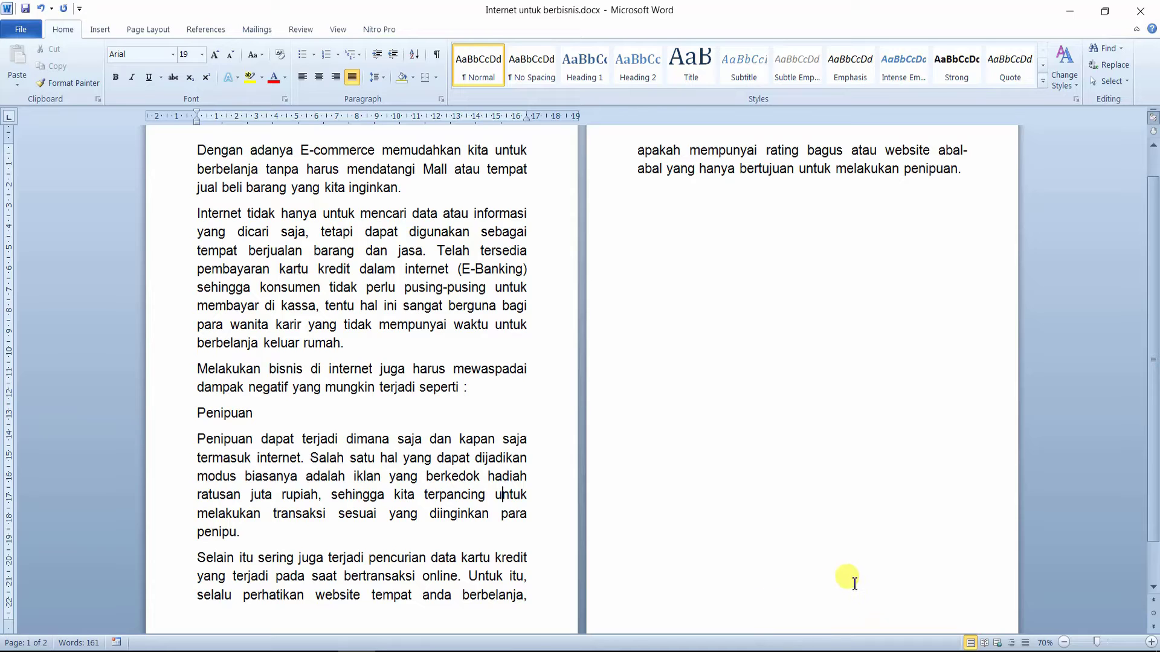
Set the paper size of Internet untuk berbisnis.docx to A4 (21 cm x 29.7 cm).
{"action": "scroll", "coordinate": [853, 581], "scroll_direction": "down", "scroll_amount": 4, "text": "ctrl"}
{"action": "scroll", "coordinate": [854, 581], "scroll_direction": "up", "scroll_amount": 1, "text": "ctrl"}
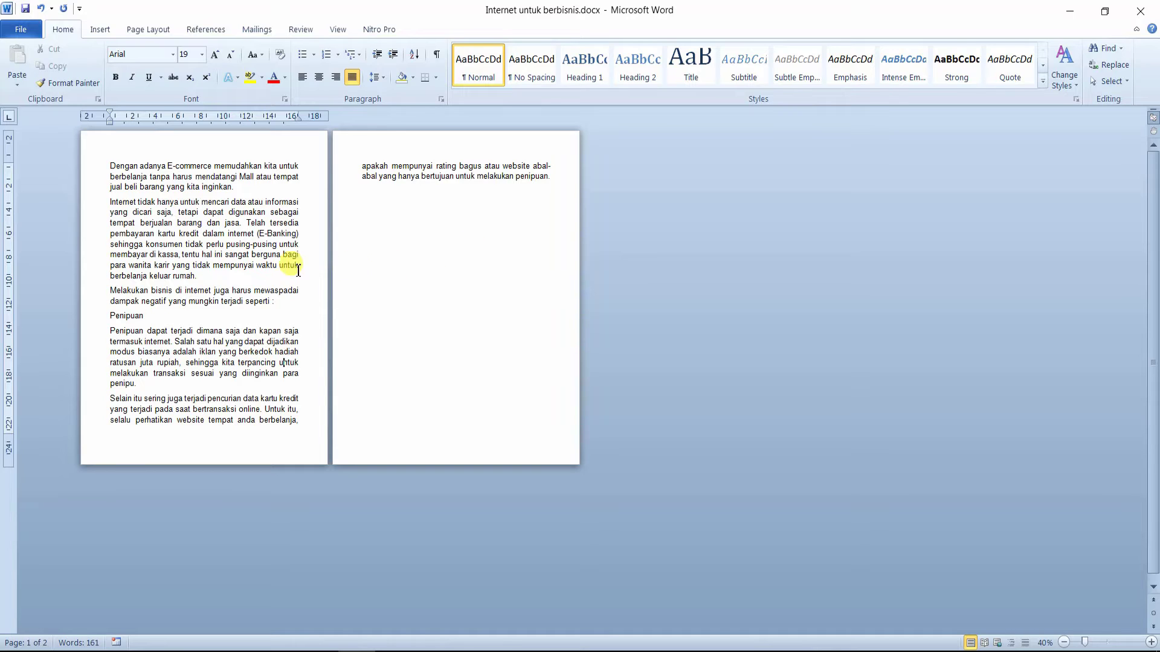
{"action": "left_click", "coordinate": [160, 24]}
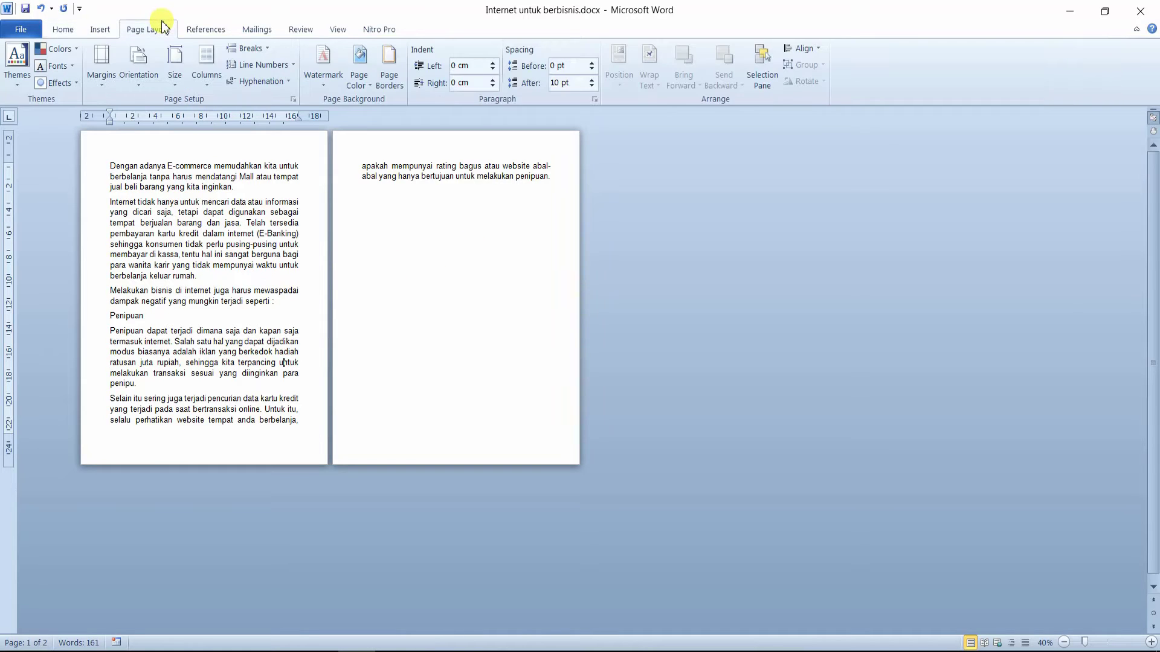
{"action": "left_click", "coordinate": [174, 62]}
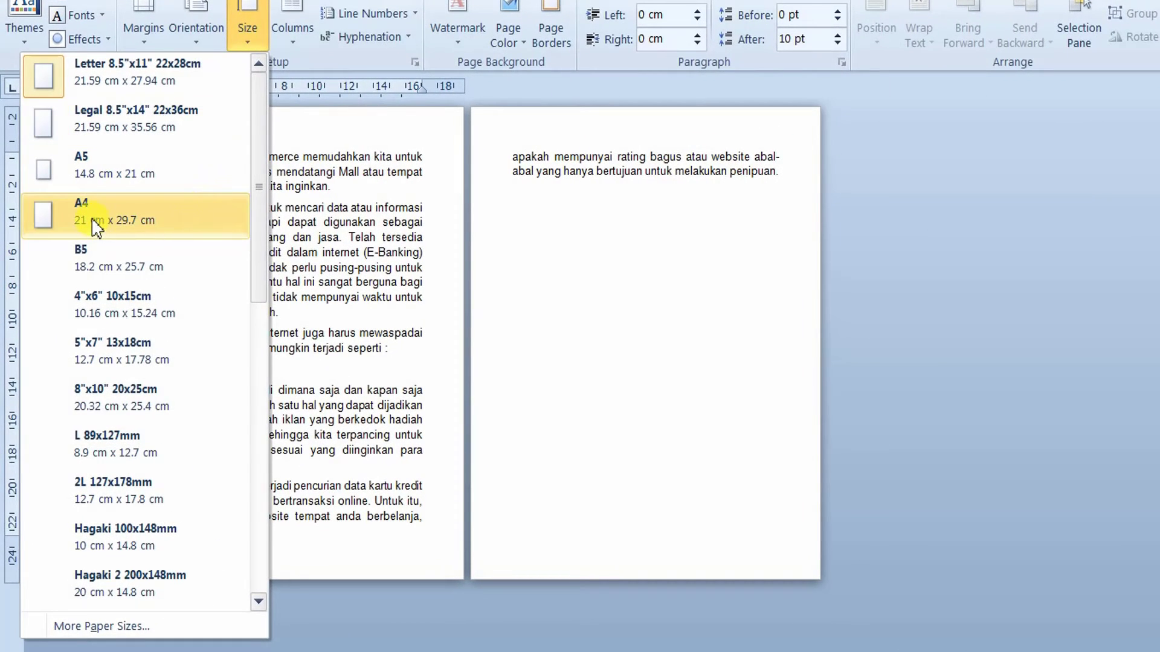
{"action": "left_click", "coordinate": [95, 227]}
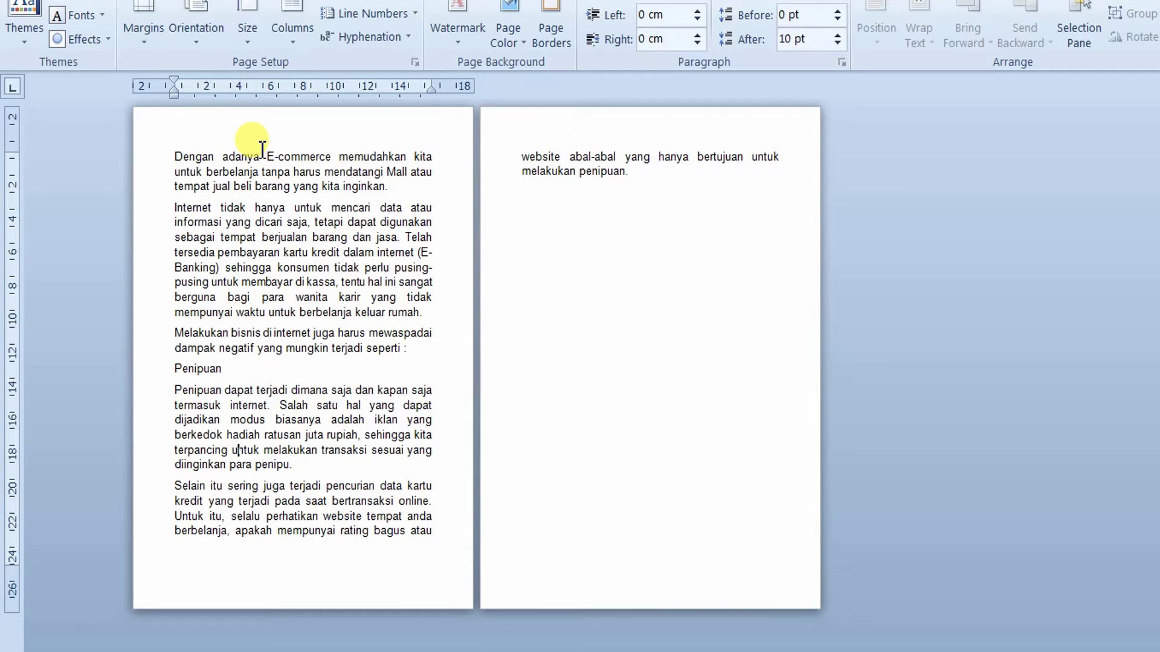
Open the custom margin settings for the A4 document and set the top margin to 3 cm.
{"action": "left_click", "coordinate": [140, 22]}
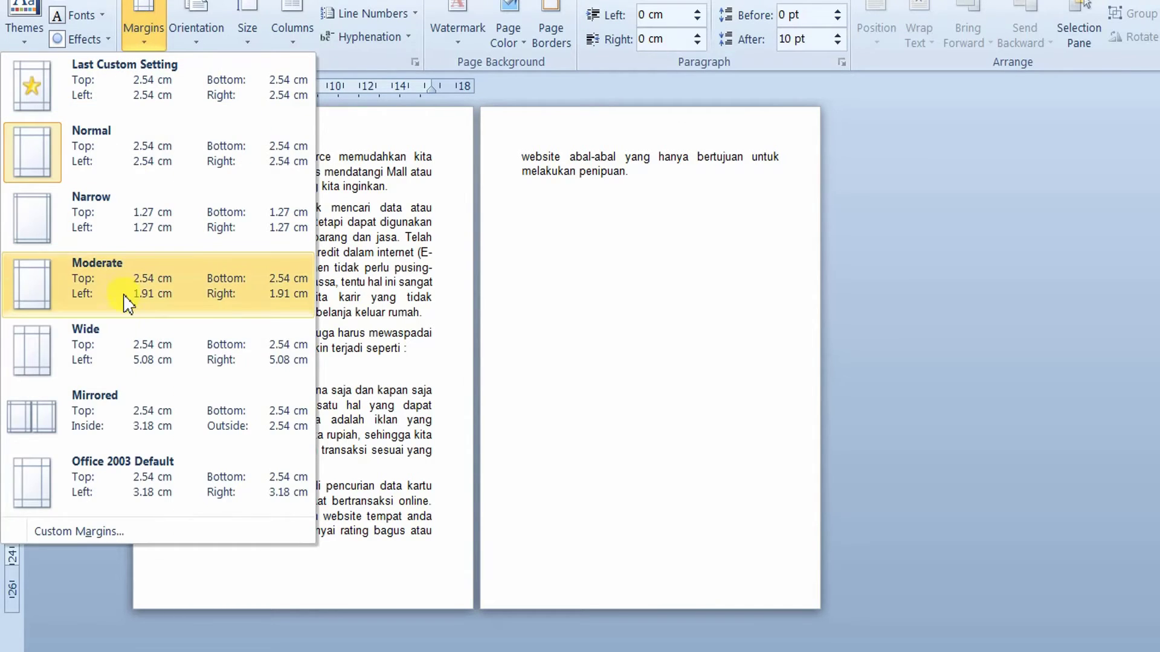
{"action": "left_click", "coordinate": [125, 537]}
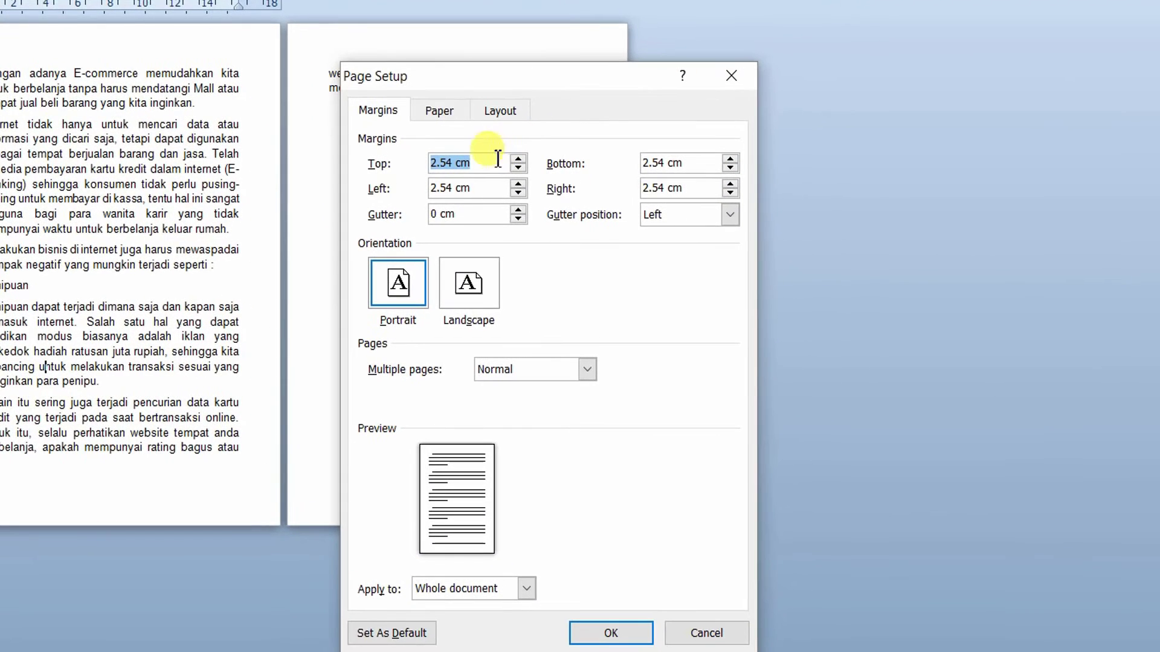
{"action": "double_click", "coordinate": [440, 162]}
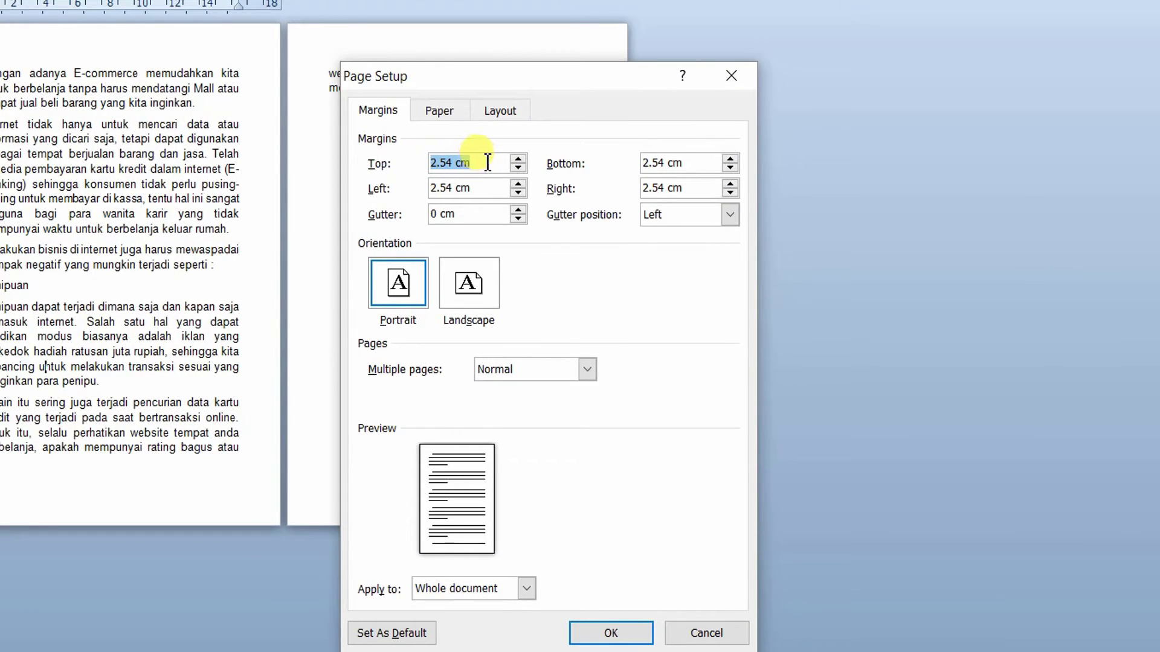
{"action": "type", "text": "3"}
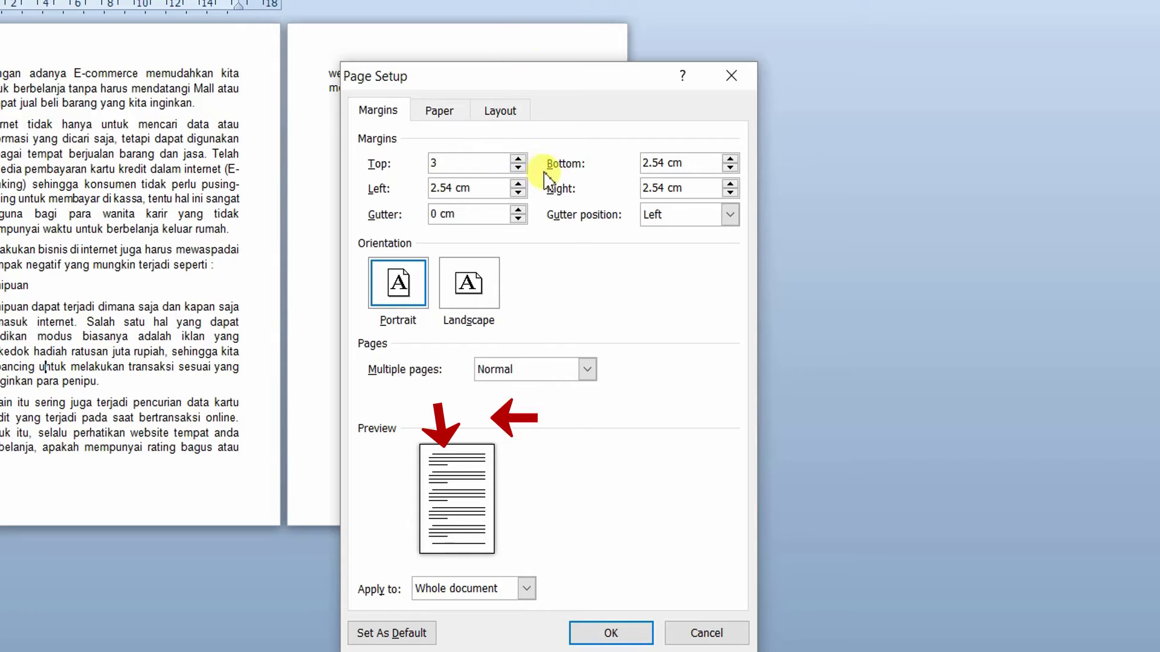
Set the document's right margin to 4 cm and its bottom margin to 5 cm.
{"action": "left_click_drag", "start_coordinate": [701, 187], "coordinate": [641, 187]}
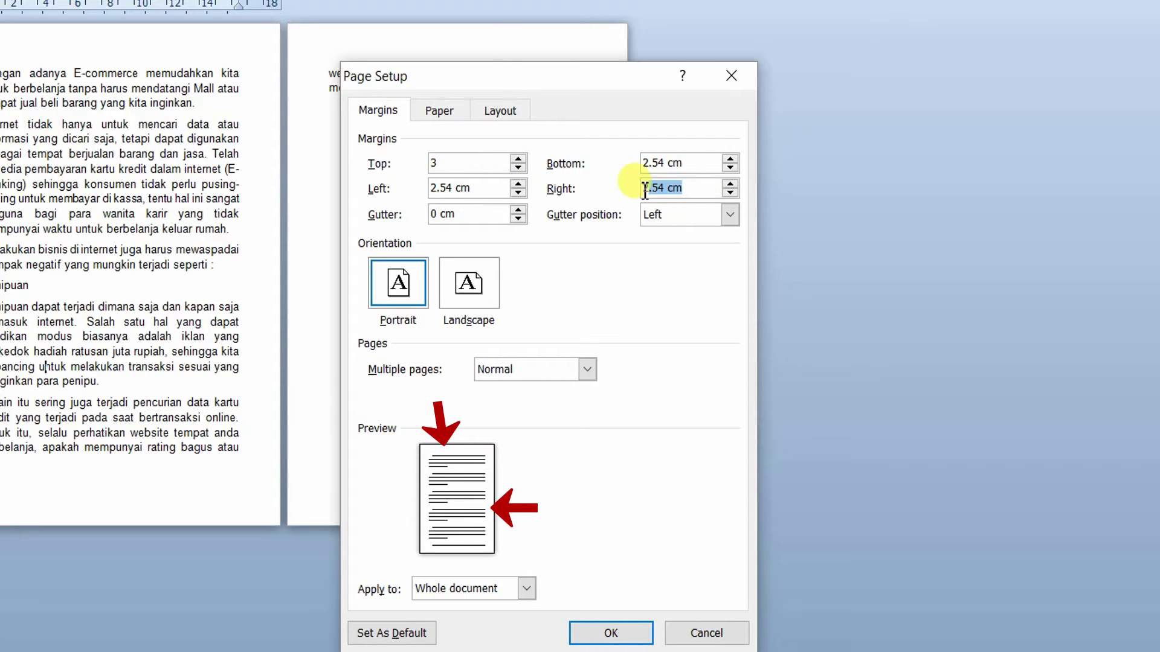
{"action": "type", "text": "4"}
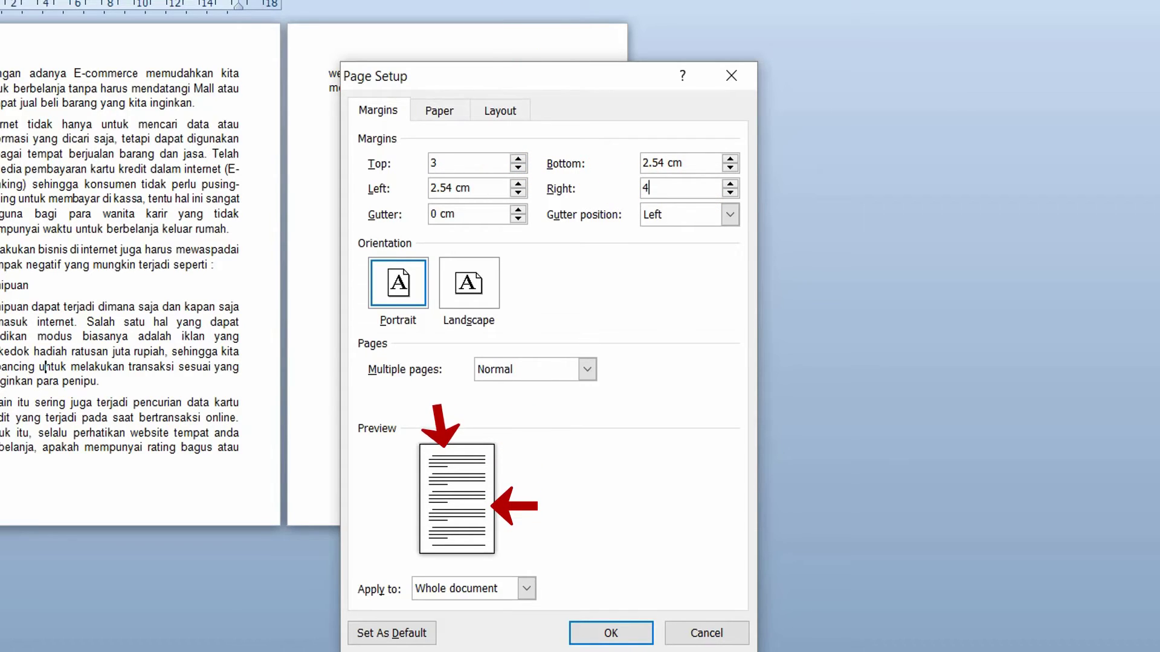
{"action": "left_click", "coordinate": [690, 163]}
{"action": "left_click_drag", "start_coordinate": [689, 163], "coordinate": [642, 163]}
{"action": "type", "text": "5"}
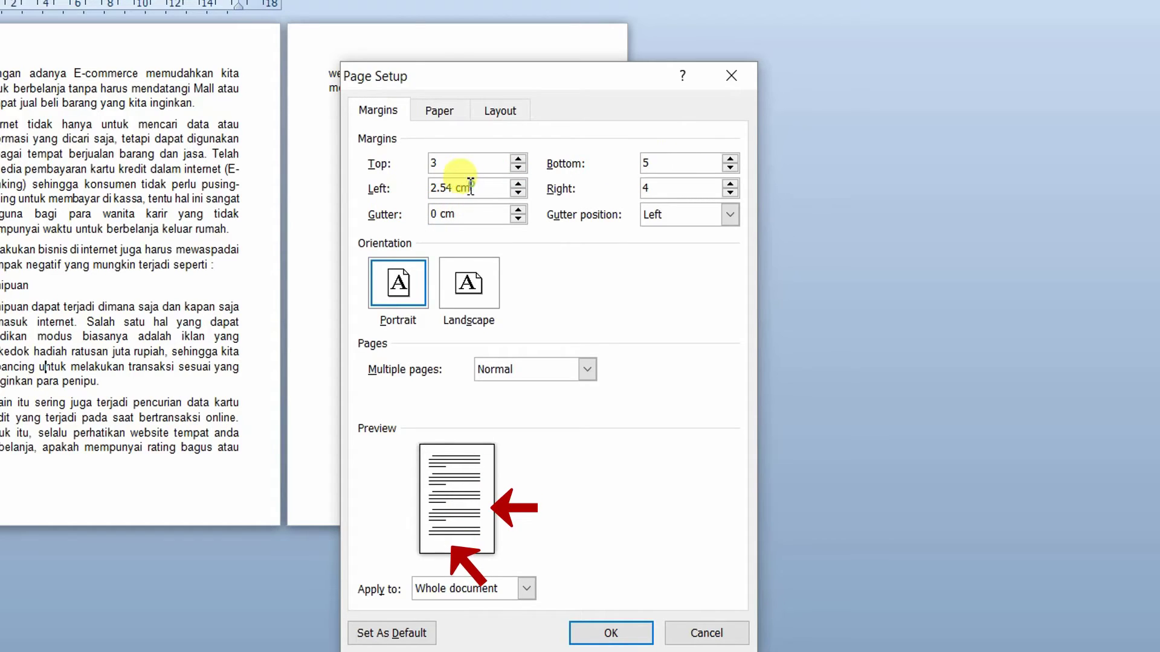
Set the document's left margin to 6 cm and apply the custom margins to the whole document.
{"action": "left_click_drag", "start_coordinate": [474, 188], "coordinate": [363, 193]}
{"action": "type", "text": "6"}
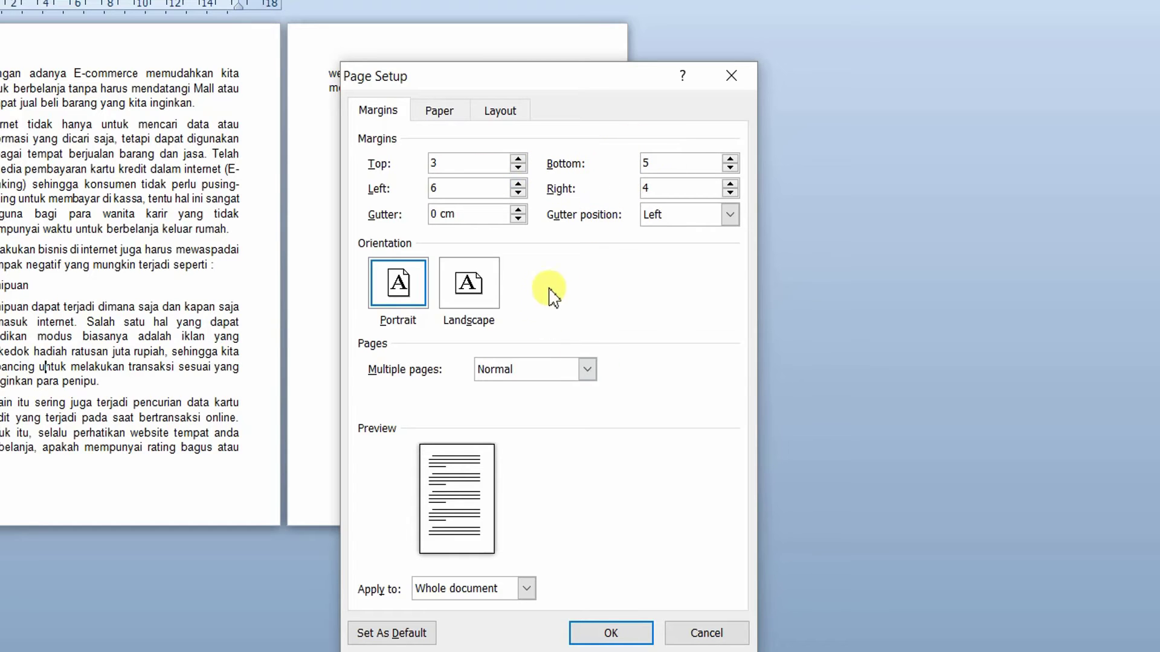
{"action": "left_click", "coordinate": [604, 628]}
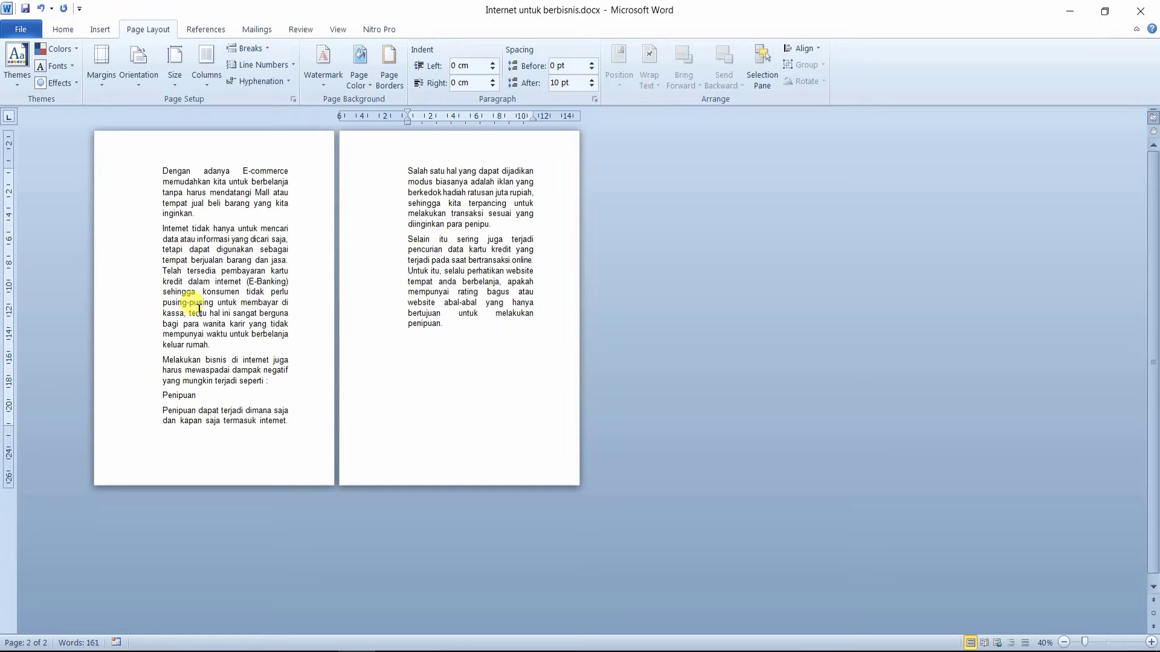
Print one copy of only page 1 of the document on the Canon MP230 series Printer.
{"action": "left_click", "coordinate": [200, 215]}
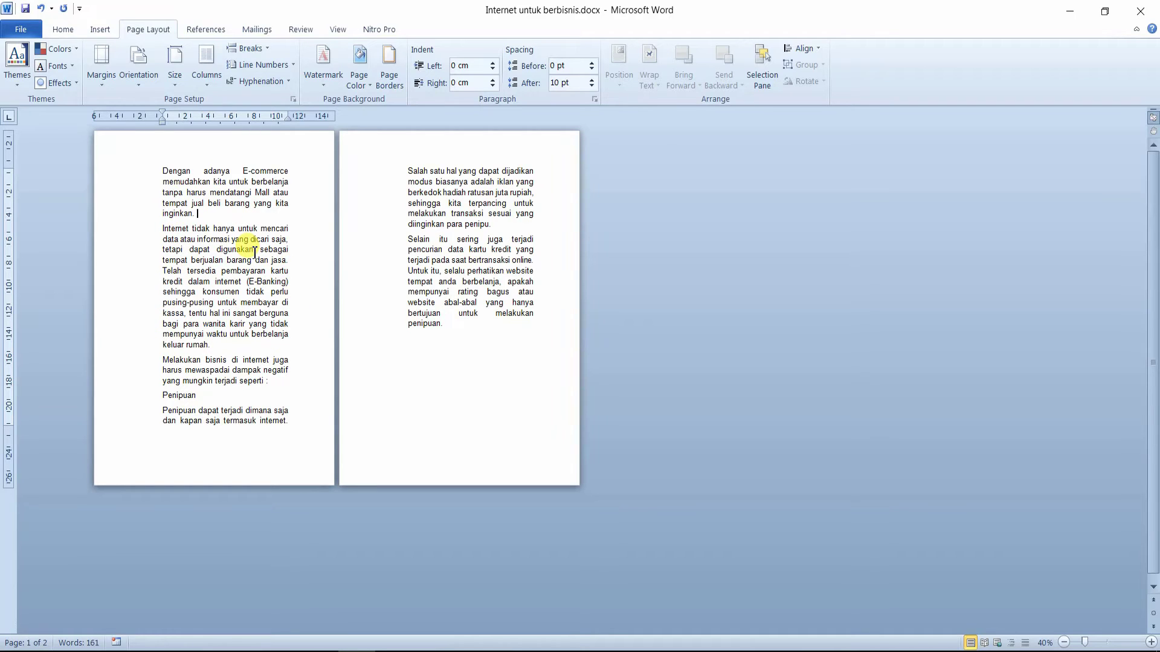
{"action": "left_click", "coordinate": [21, 31]}
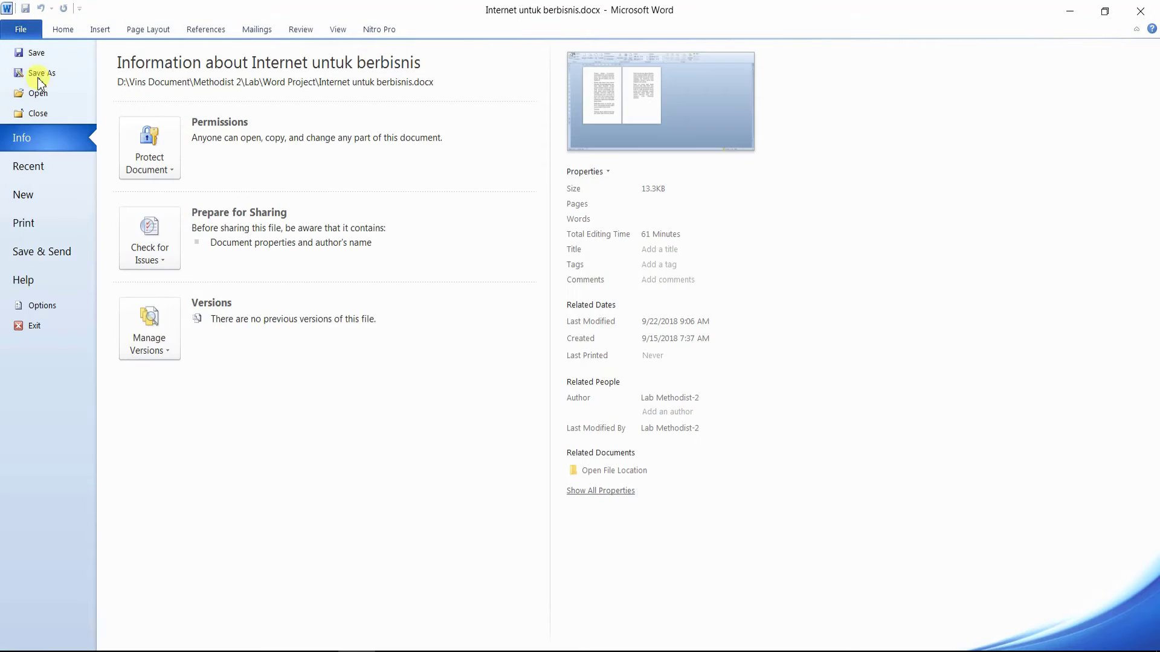
{"action": "left_click", "coordinate": [33, 223]}
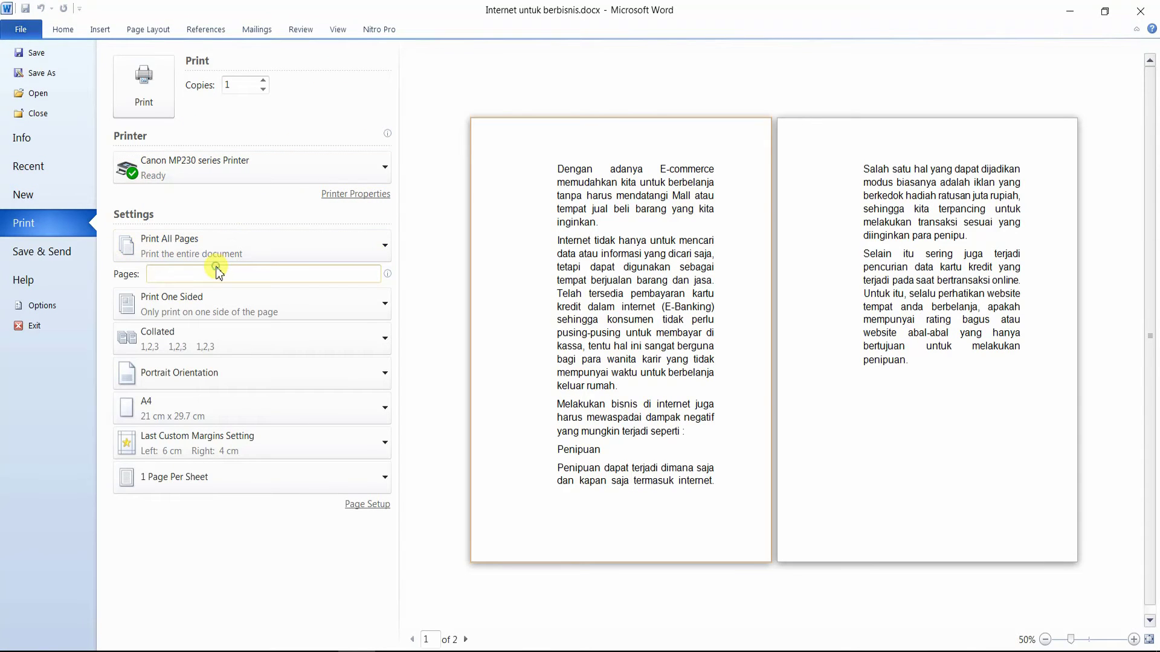
{"action": "left_click", "coordinate": [157, 278]}
{"action": "type", "text": "1"}
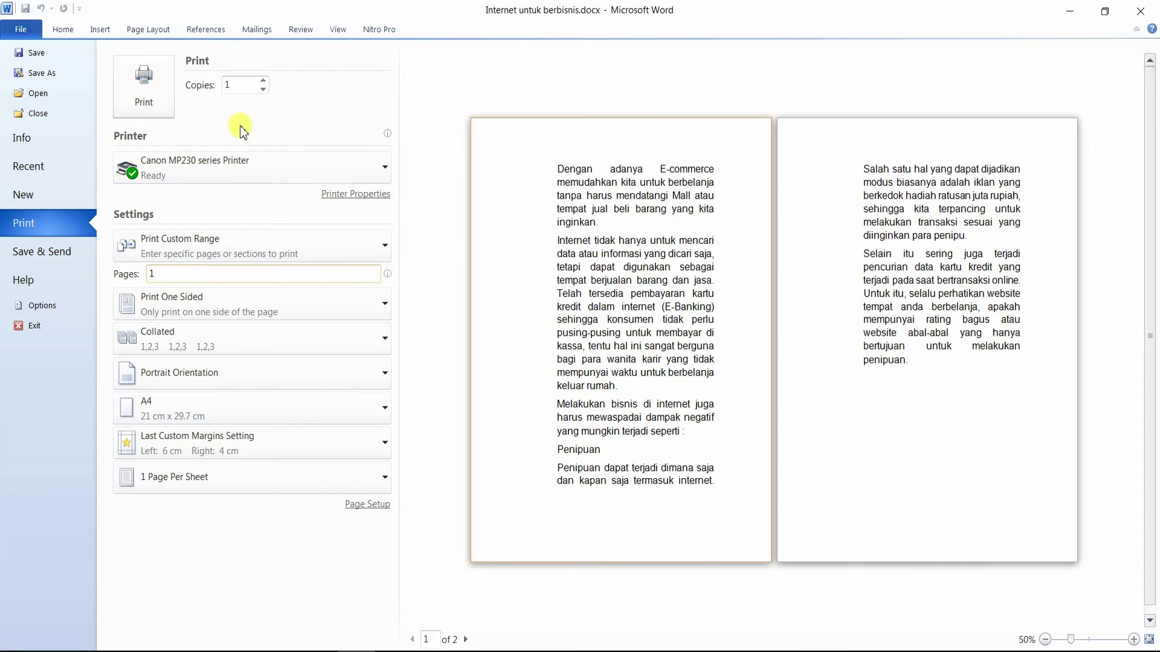
{"action": "left_click", "coordinate": [143, 109]}
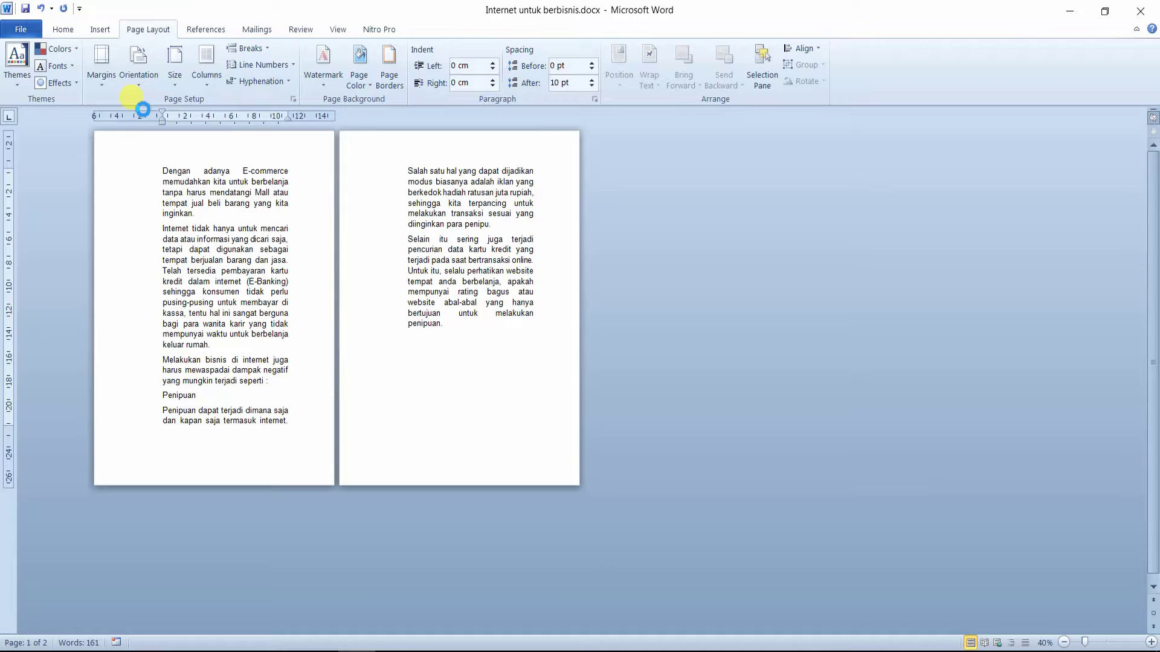